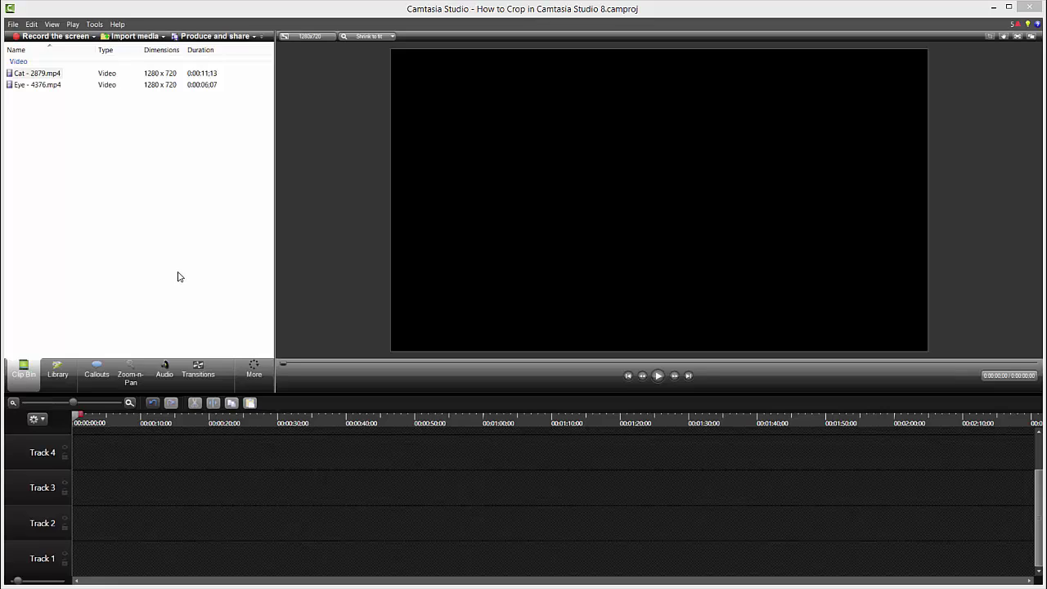
# - Place Cat - 2879.mp4 on Track 1 and play a short preview of it
pyautogui.moveTo(20, 74); pyautogui.dragTo(42, 145)
pyautogui.click(46, 136)
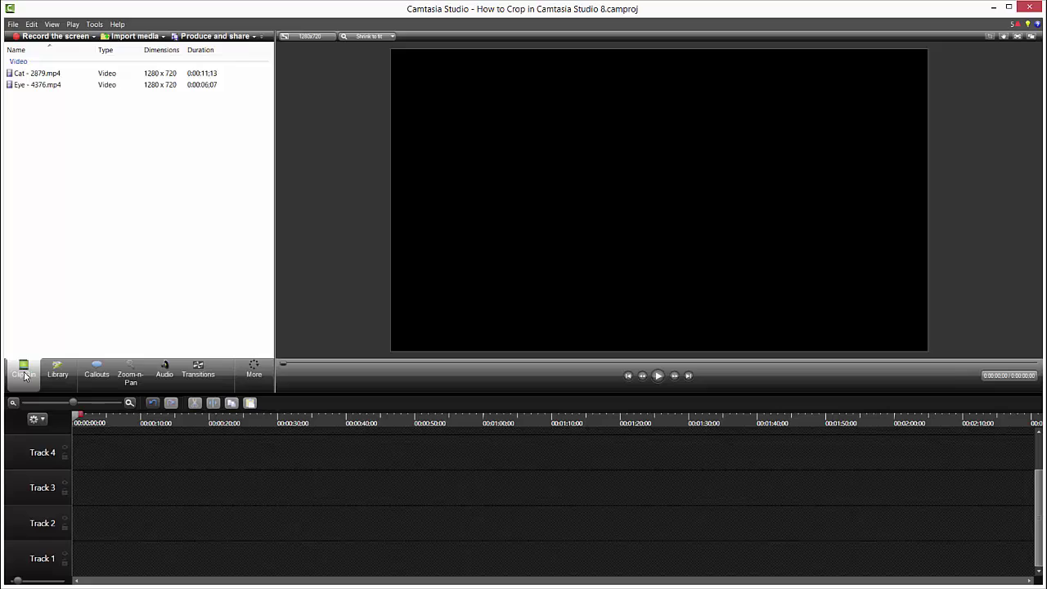
pyautogui.click(33, 75)
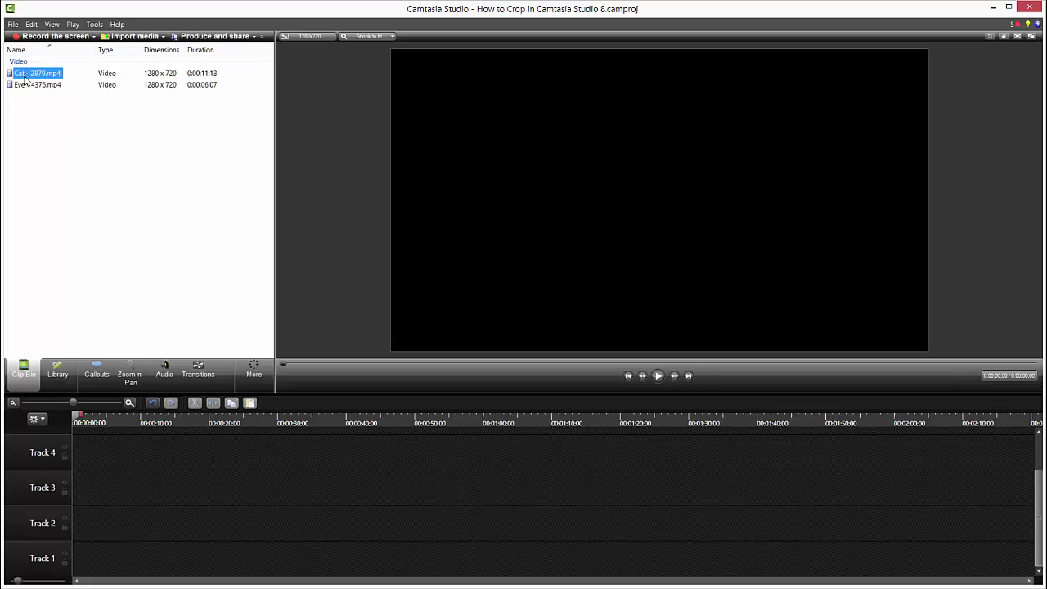
pyautogui.moveTo(30, 77); pyautogui.dragTo(138, 564)
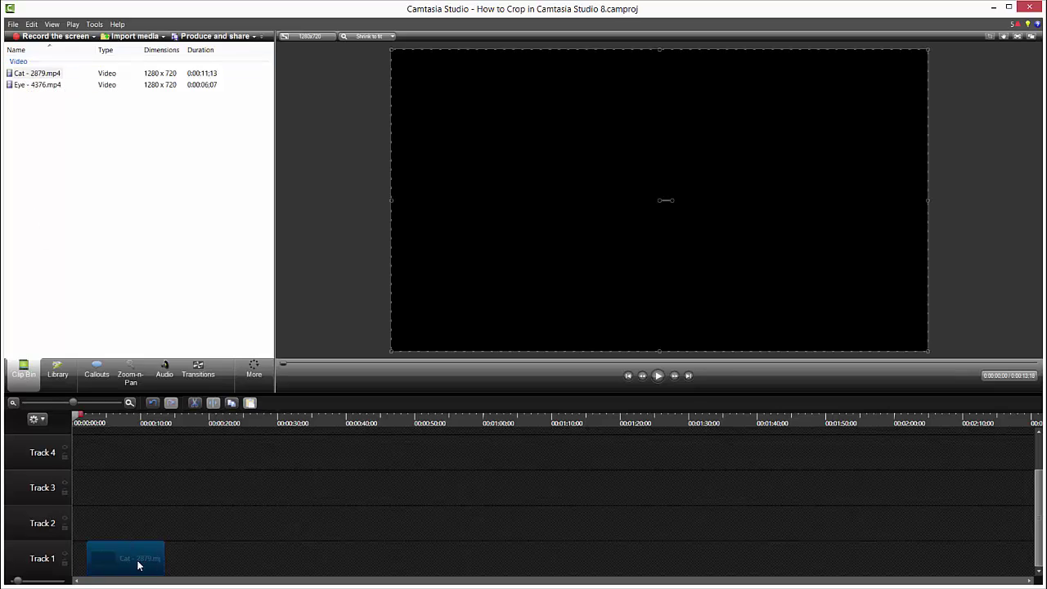
pyautogui.click(657, 375)
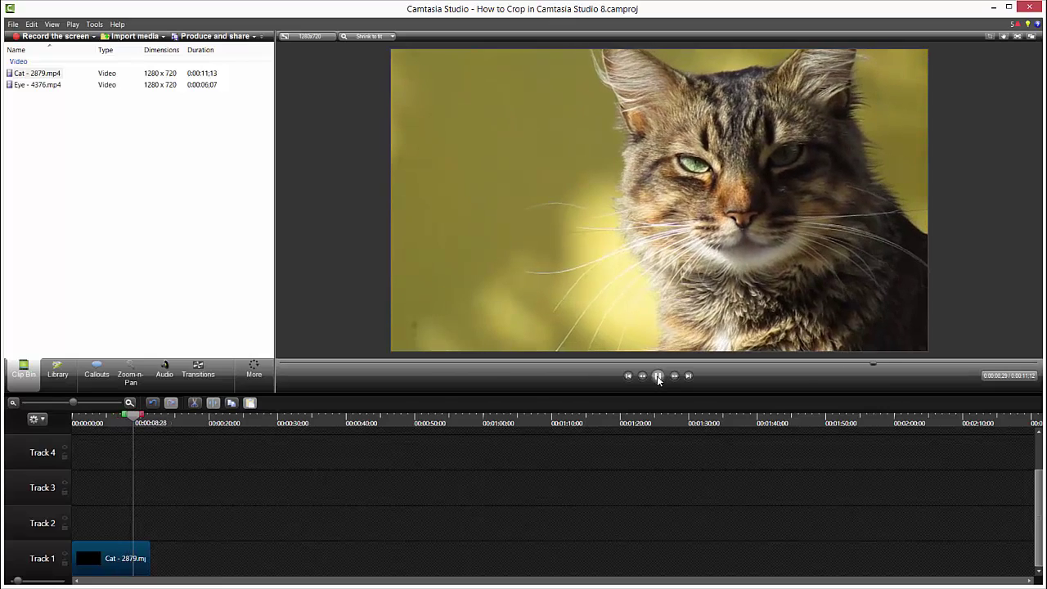
pyautogui.click(658, 377)
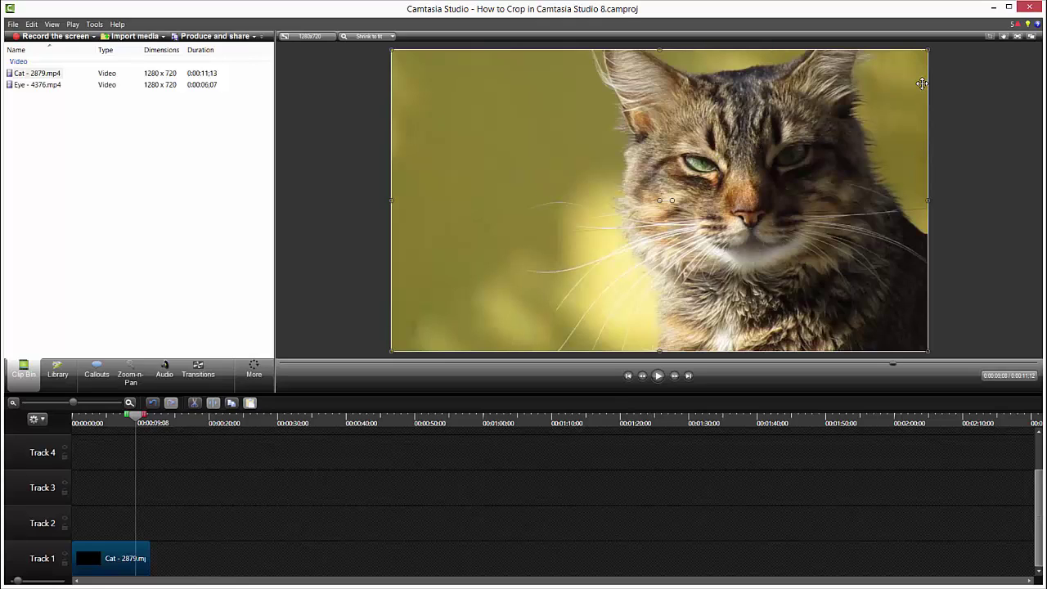
# - Crop the left part off the cat video, then replay it from 0:00 to check
pyautogui.click(990, 39)
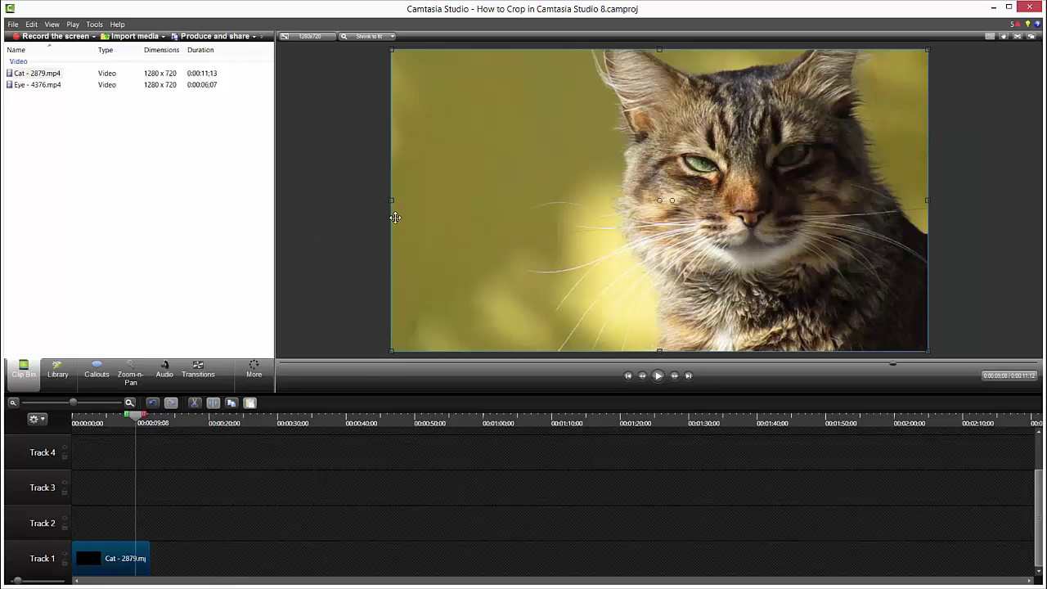
pyautogui.moveTo(393, 201); pyautogui.dragTo(585, 200)
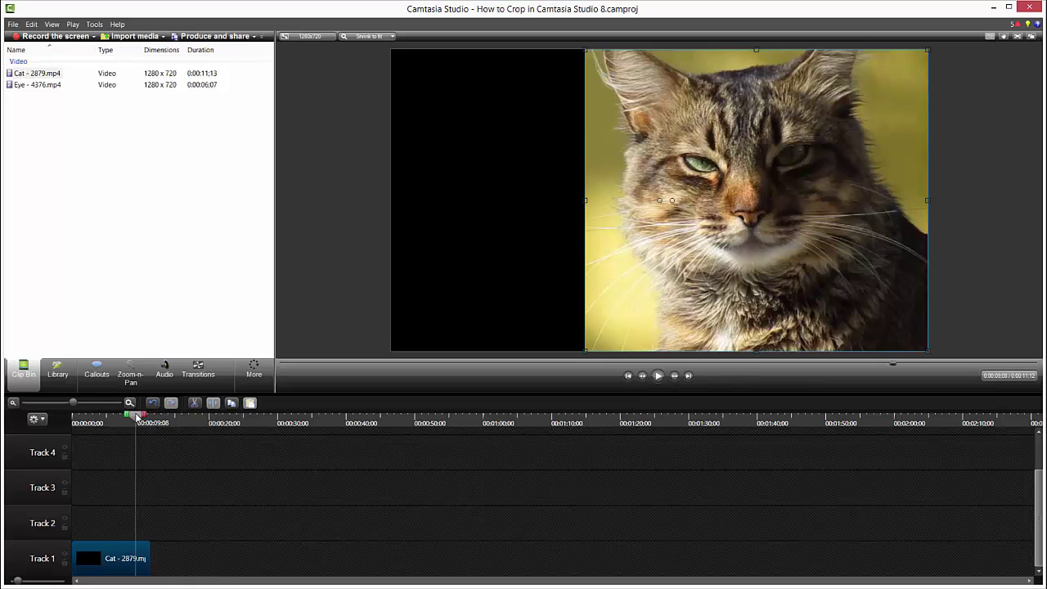
pyautogui.moveTo(137, 418); pyautogui.dragTo(74, 419)
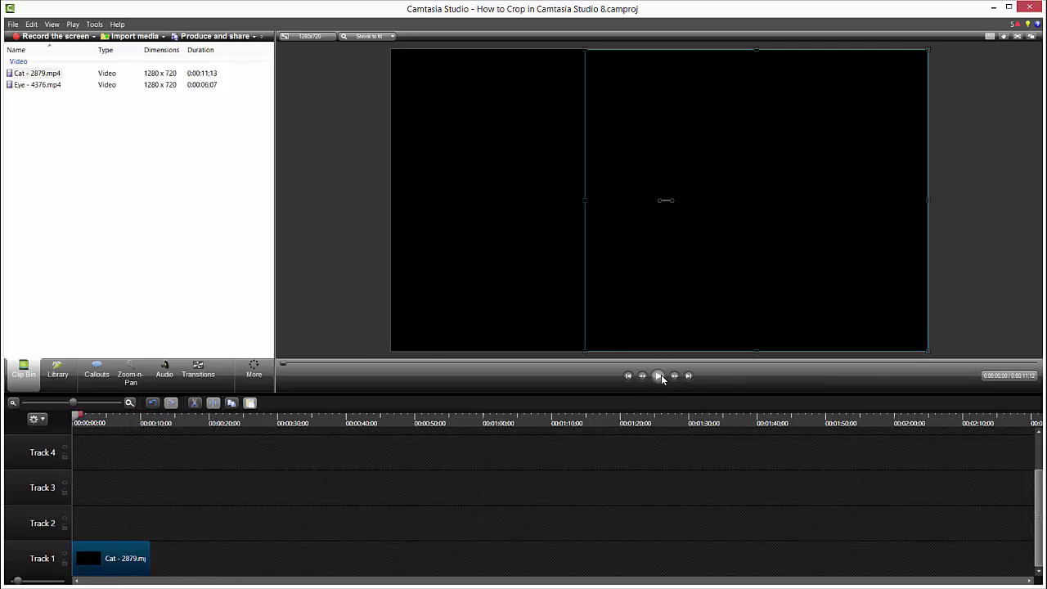
pyautogui.click(659, 375)
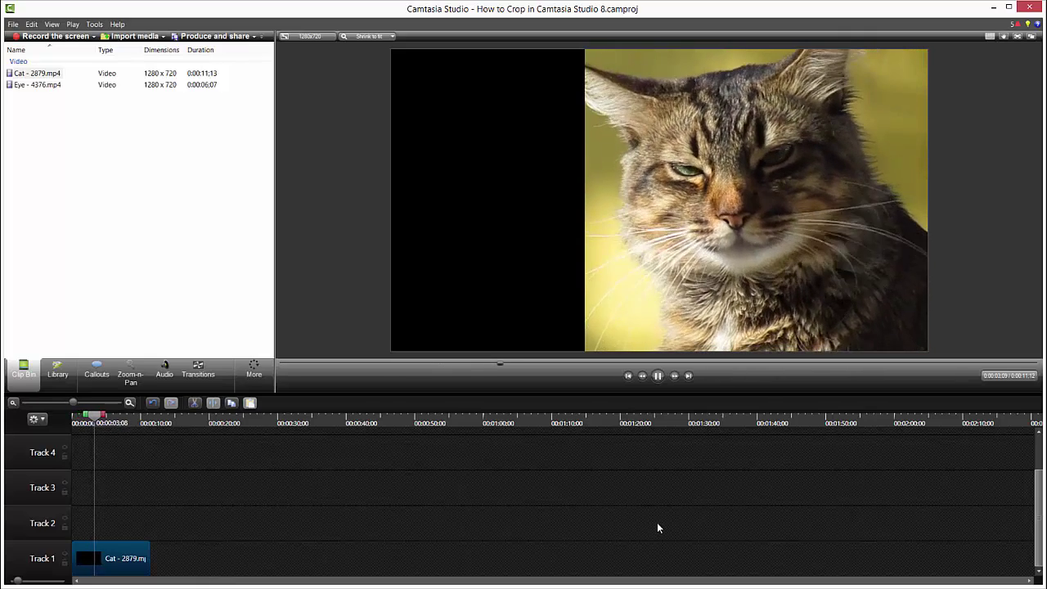
pyautogui.click(657, 376)
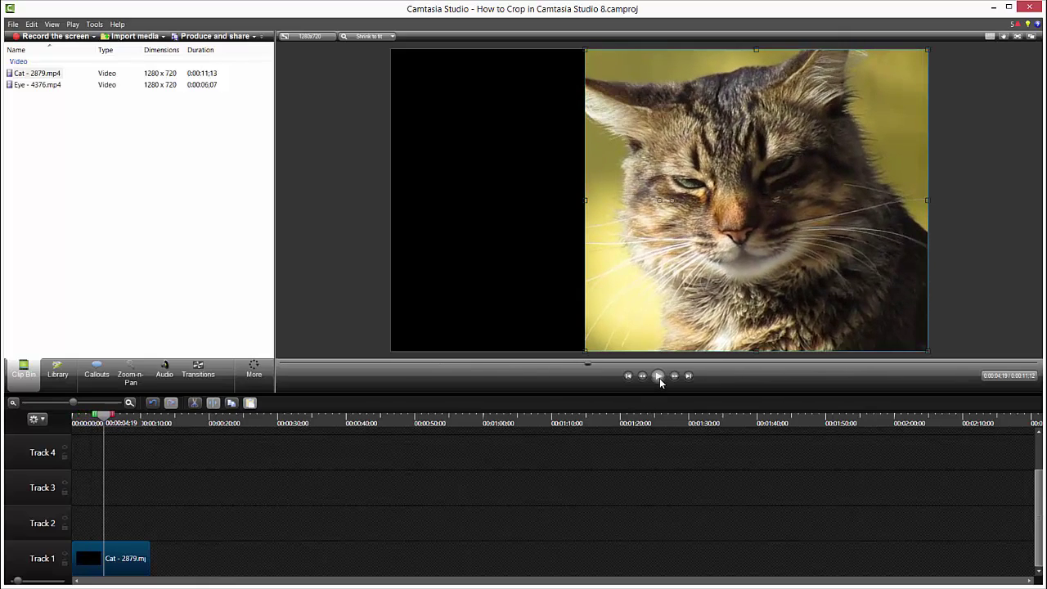
# - Hide Track 1, add Eye - 4376.mp4 to Track 2, then scale it down and crop it to the eye
pyautogui.click(64, 555)
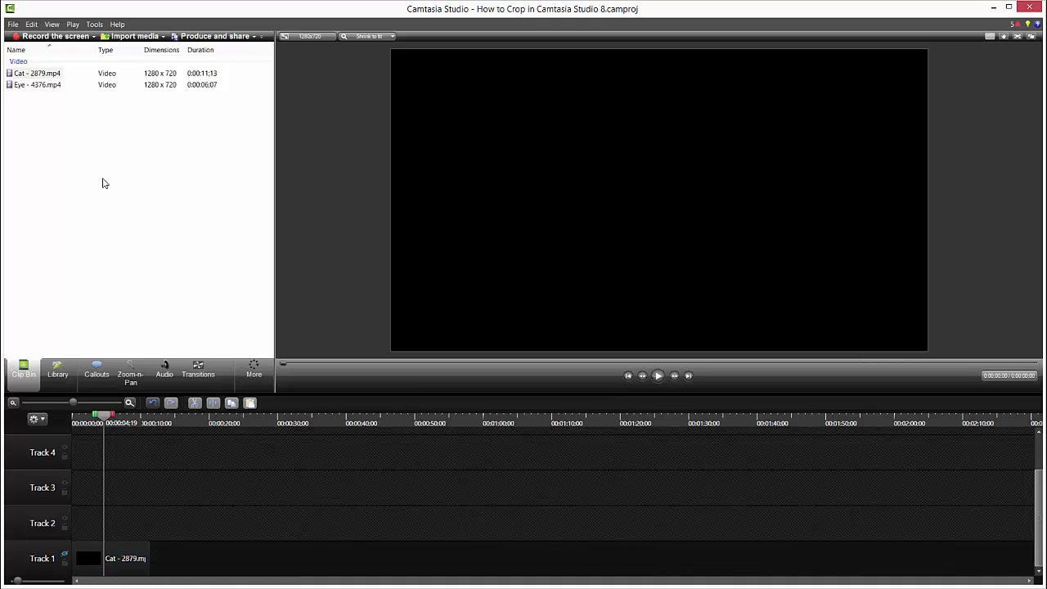
pyautogui.moveTo(20, 86); pyautogui.dragTo(54, 468)
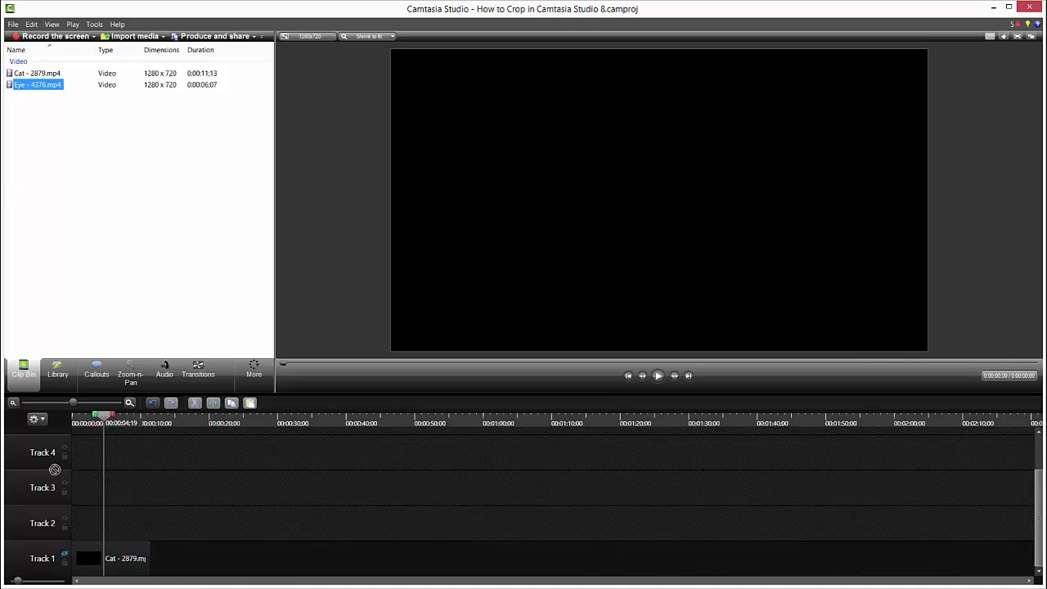
pyautogui.moveTo(83, 517); pyautogui.dragTo(87, 522)
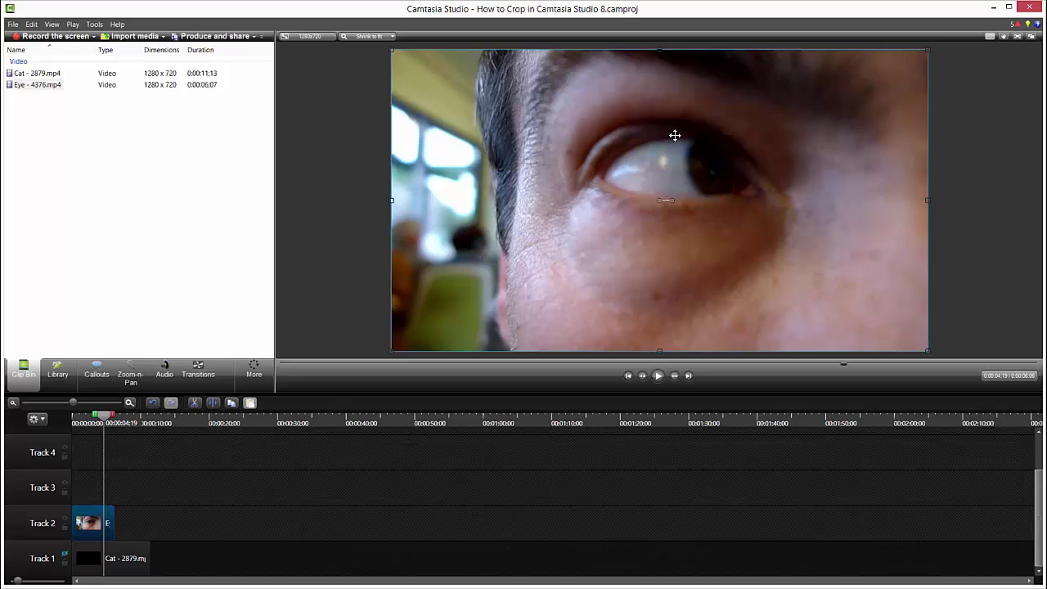
pyautogui.moveTo(929, 49); pyautogui.dragTo(763, 106)
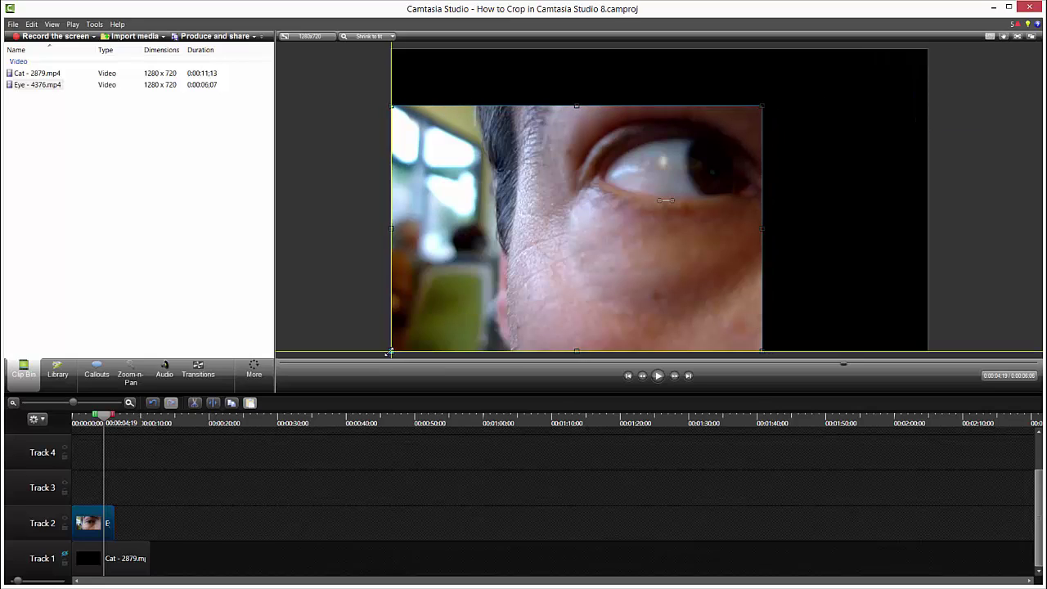
pyautogui.moveTo(391, 351); pyautogui.dragTo(574, 234)
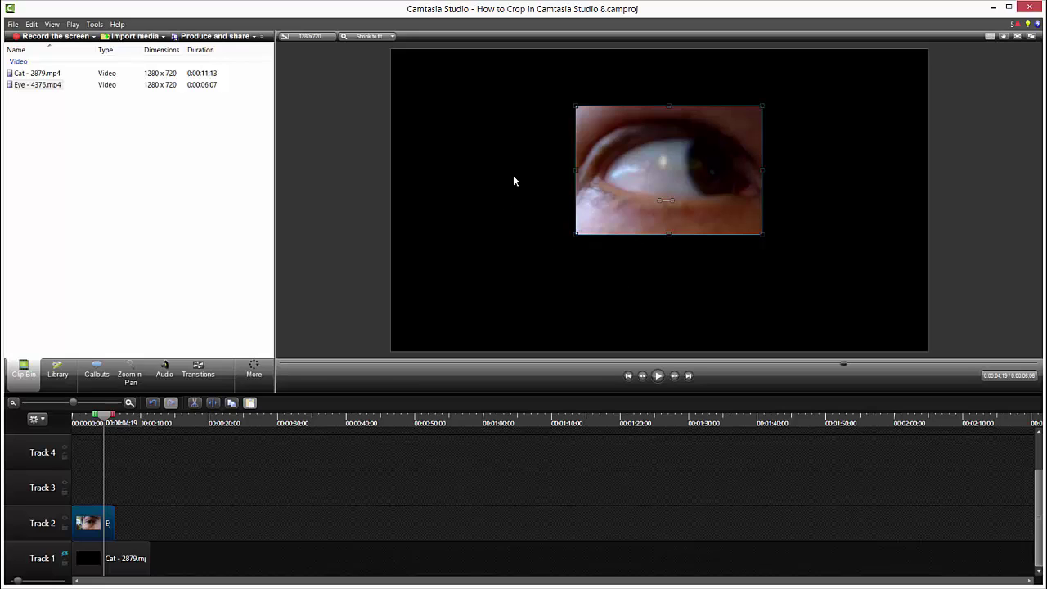
# - Exit crop mode, drag the eye clip into the canvas's top-left corner and shrink it from its corner
pyautogui.click(988, 36)
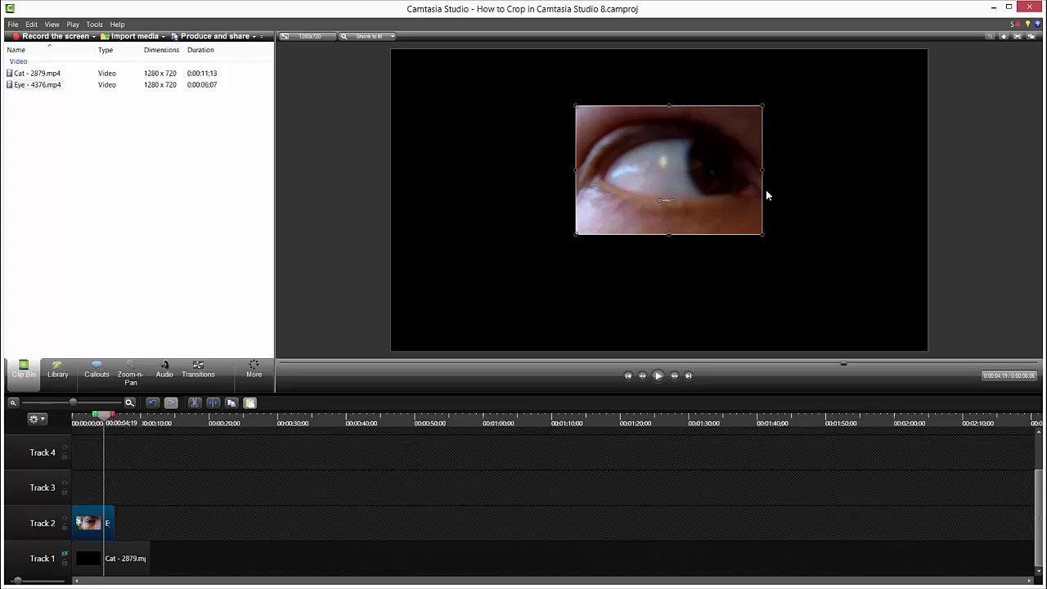
pyautogui.moveTo(683, 184); pyautogui.dragTo(497, 129)
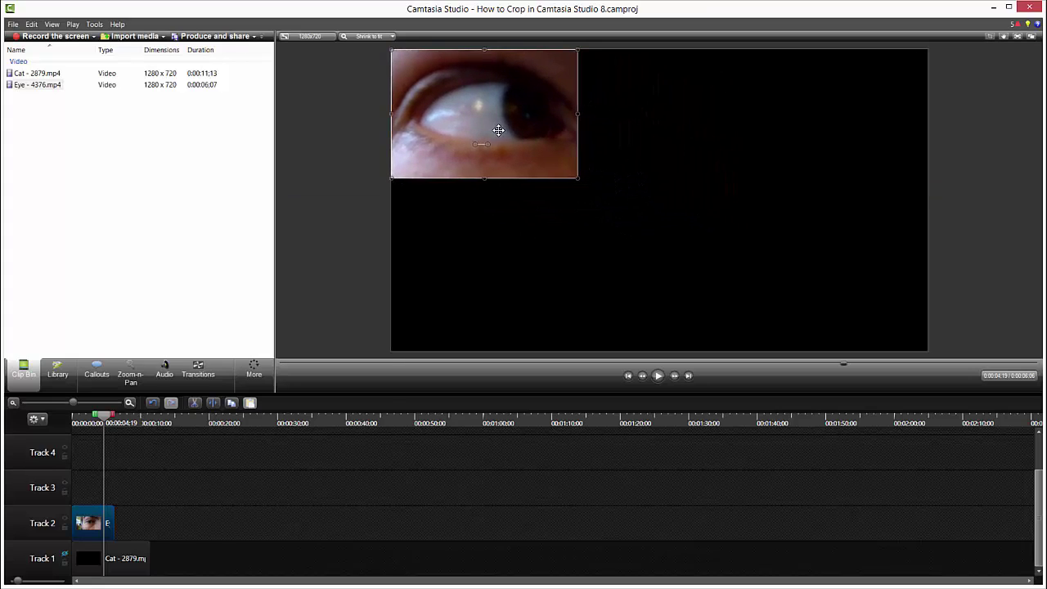
pyautogui.click(578, 179)
pyautogui.click(577, 178)
pyautogui.moveTo(578, 178); pyautogui.dragTo(524, 148)
pyautogui.click(568, 173)
pyautogui.click(89, 524)
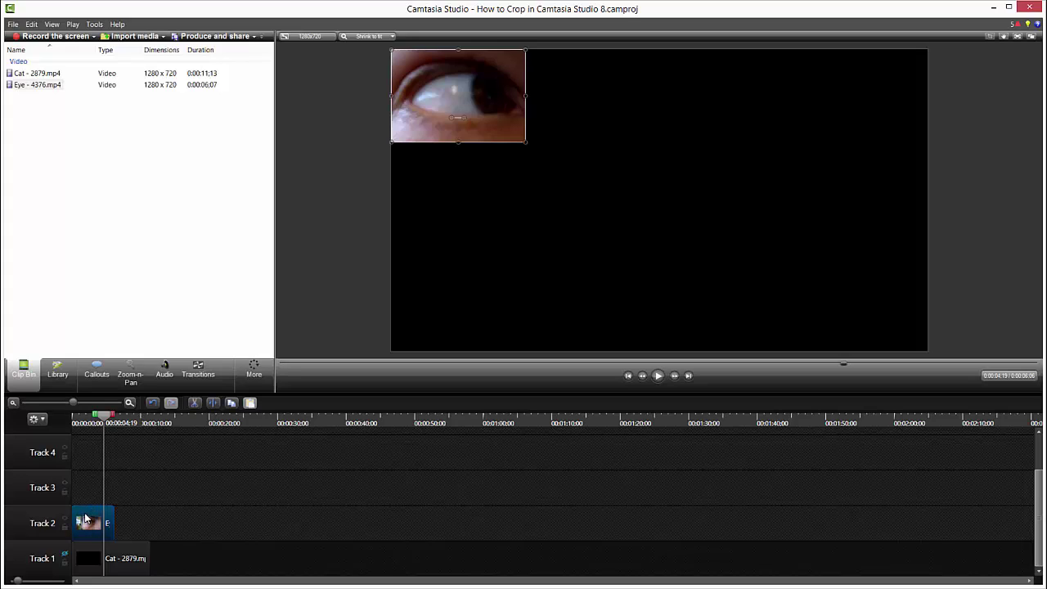
# - Copy the eye clip, paste it onto Track 3 and position it below the first eye
pyautogui.rightClick(84, 517)
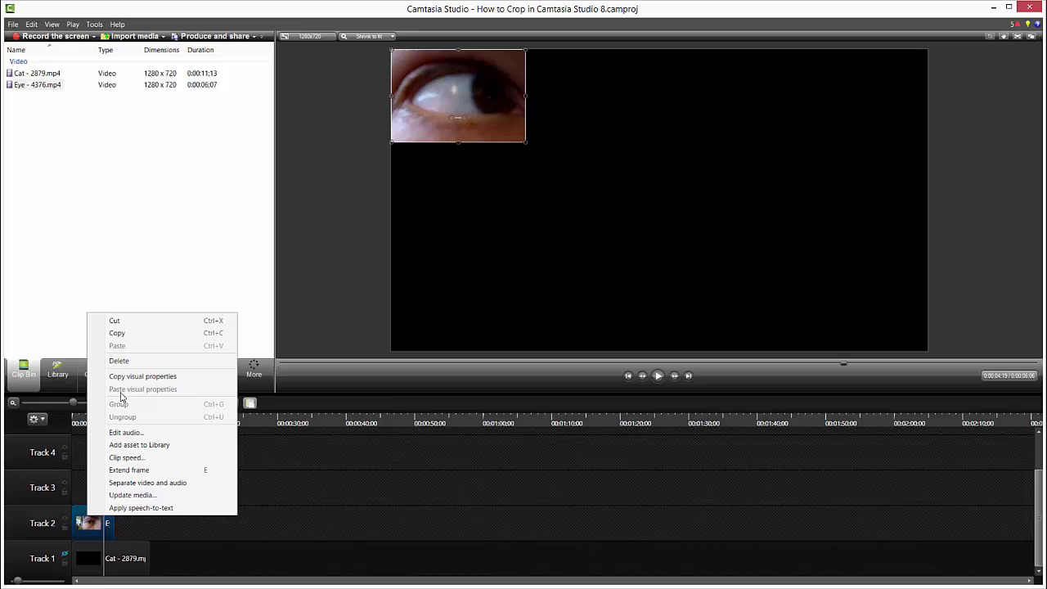
pyautogui.click(120, 334)
pyautogui.click(83, 489)
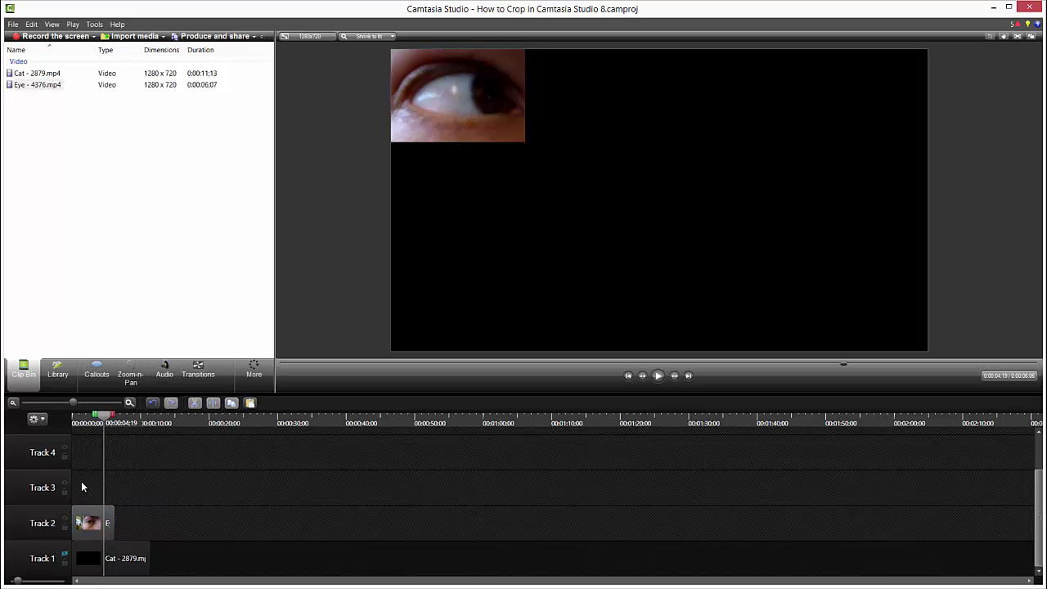
pyautogui.rightClick(84, 484)
pyautogui.click(112, 341)
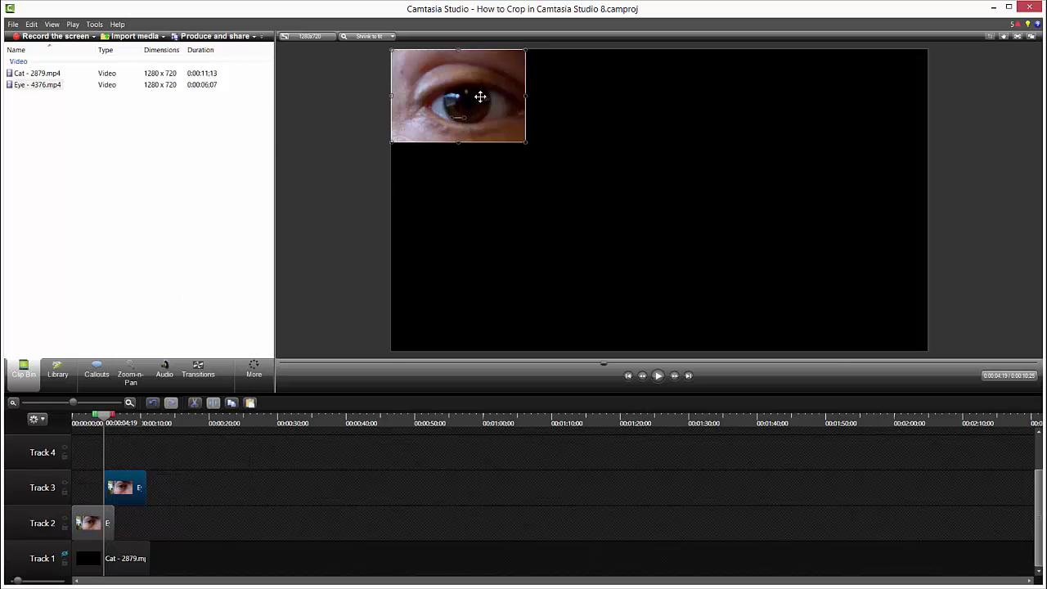
pyautogui.moveTo(481, 118); pyautogui.dragTo(481, 182)
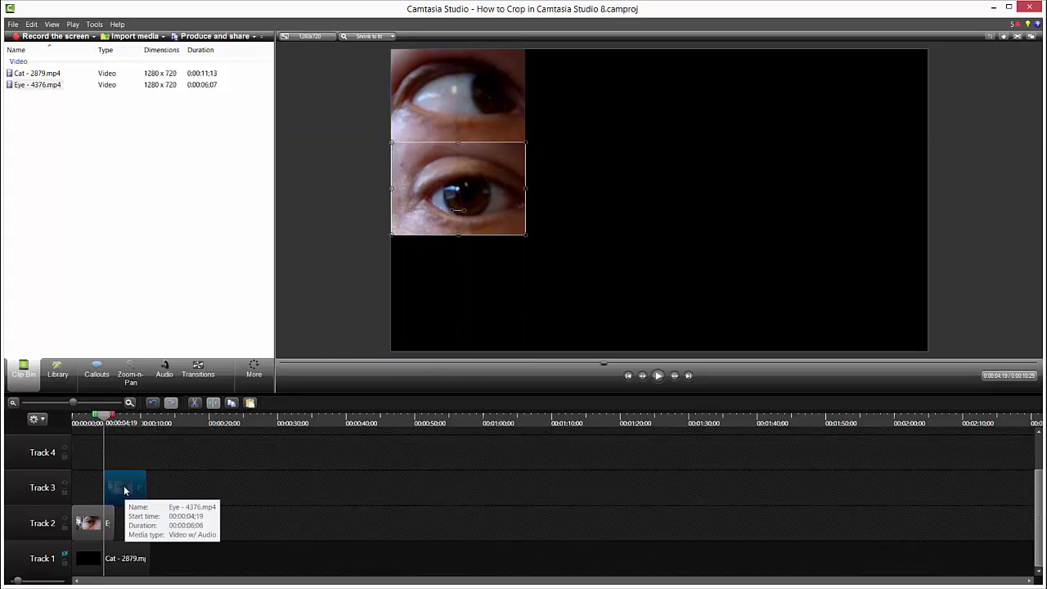
pyautogui.click(92, 452)
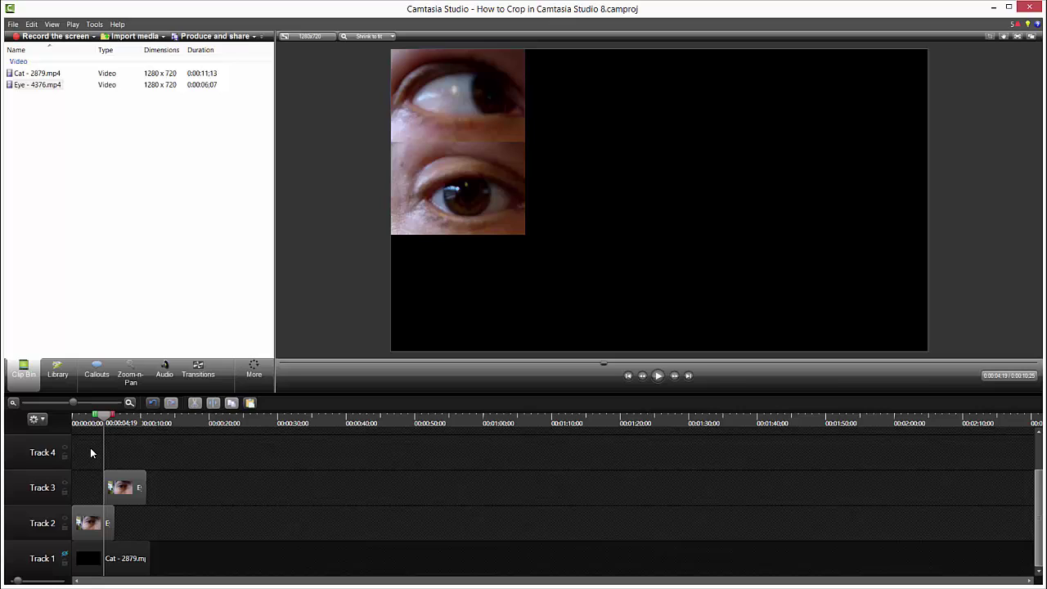
# - Paste a third eye copy on Track 4 at the timeline start and align all three eyes vertically
pyautogui.hotkey('ctrl', 'v')
pyautogui.moveTo(135, 455); pyautogui.dragTo(103, 490)
pyautogui.scroll(1, 103, 491)
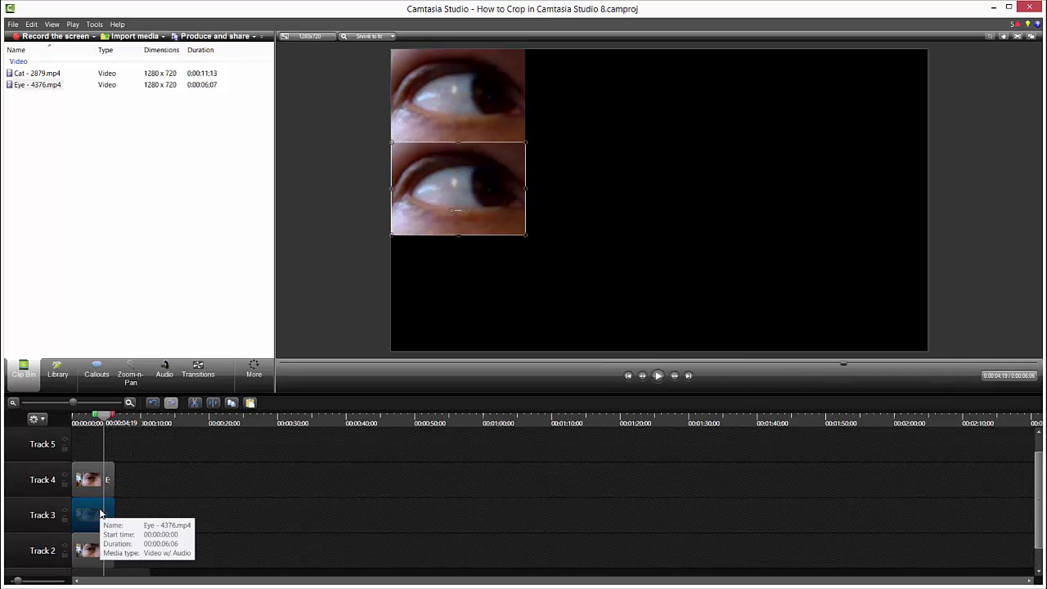
pyautogui.scroll(1, 101, 513)
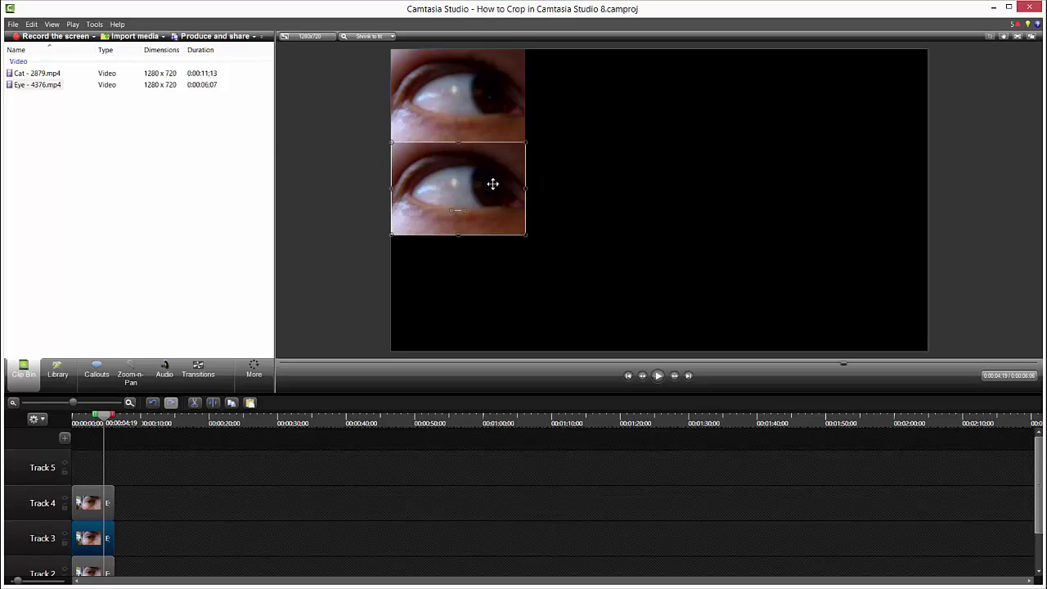
pyautogui.moveTo(493, 184); pyautogui.dragTo(461, 178)
pyautogui.moveTo(477, 90); pyautogui.dragTo(488, 275)
# - Replay the stacked eyes from 0:00, then turn Track 1 back on to show the cat
pyautogui.click(627, 399)
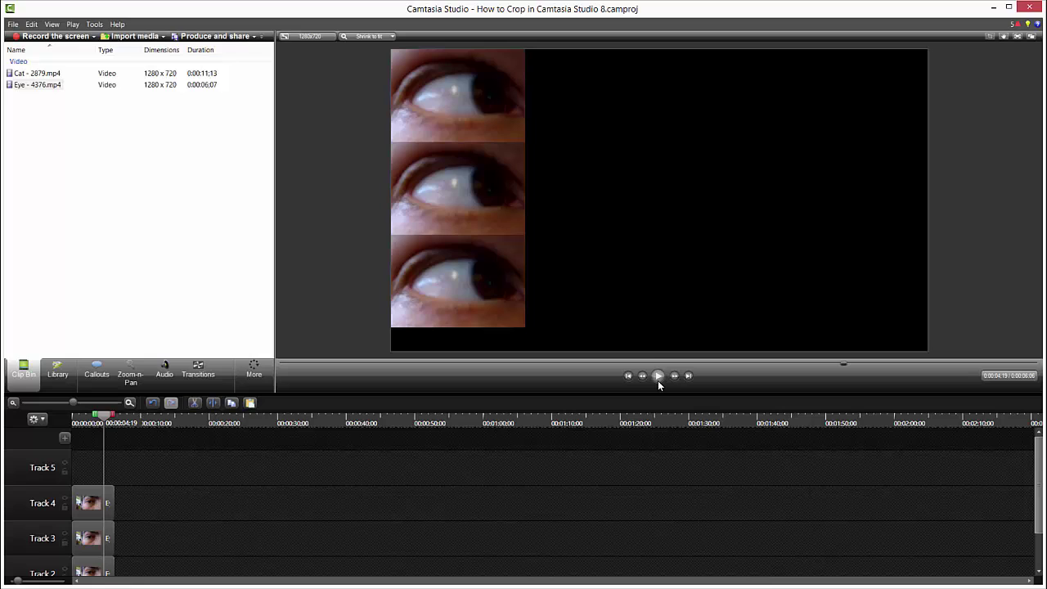
pyautogui.click(658, 377)
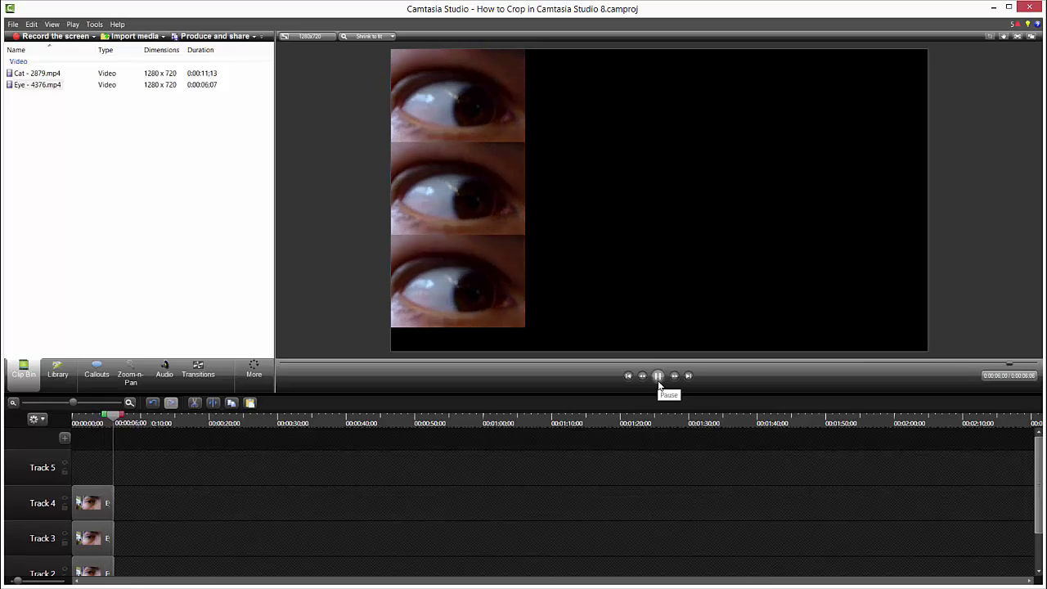
pyautogui.moveTo(121, 418); pyautogui.dragTo(43, 423)
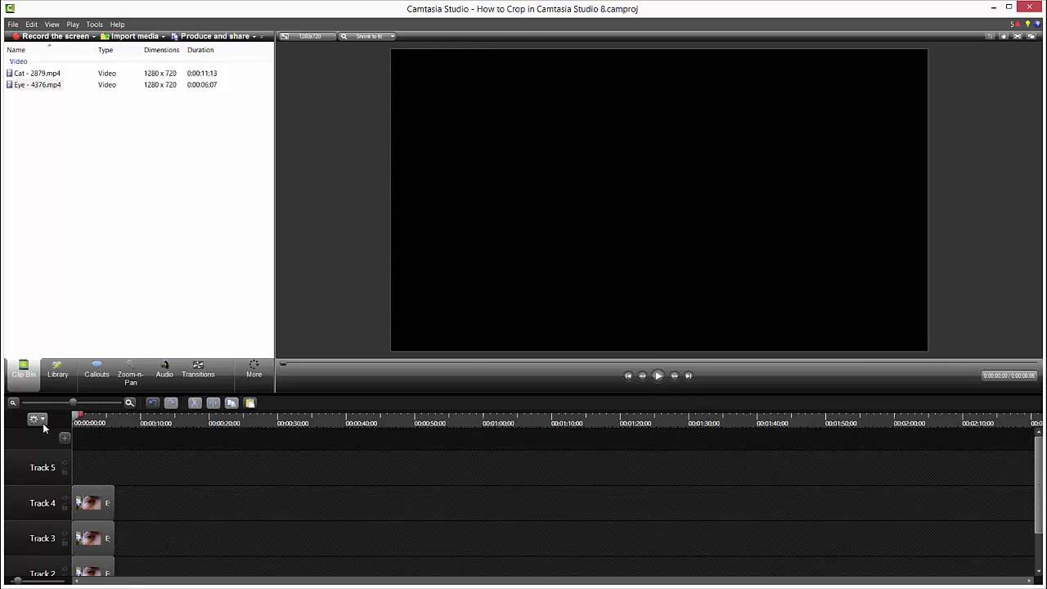
pyautogui.click(658, 377)
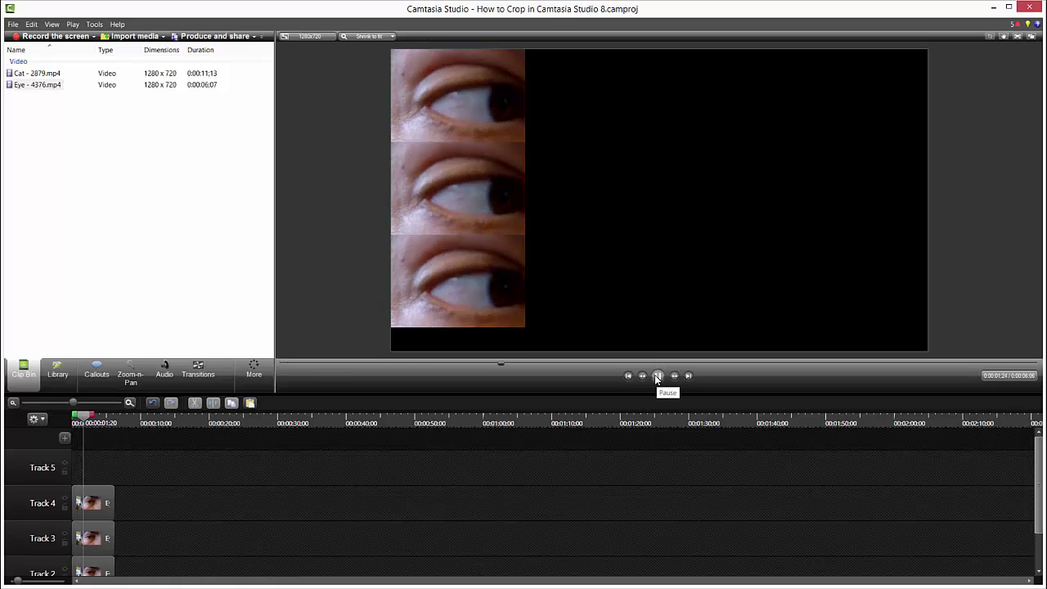
pyautogui.click(657, 376)
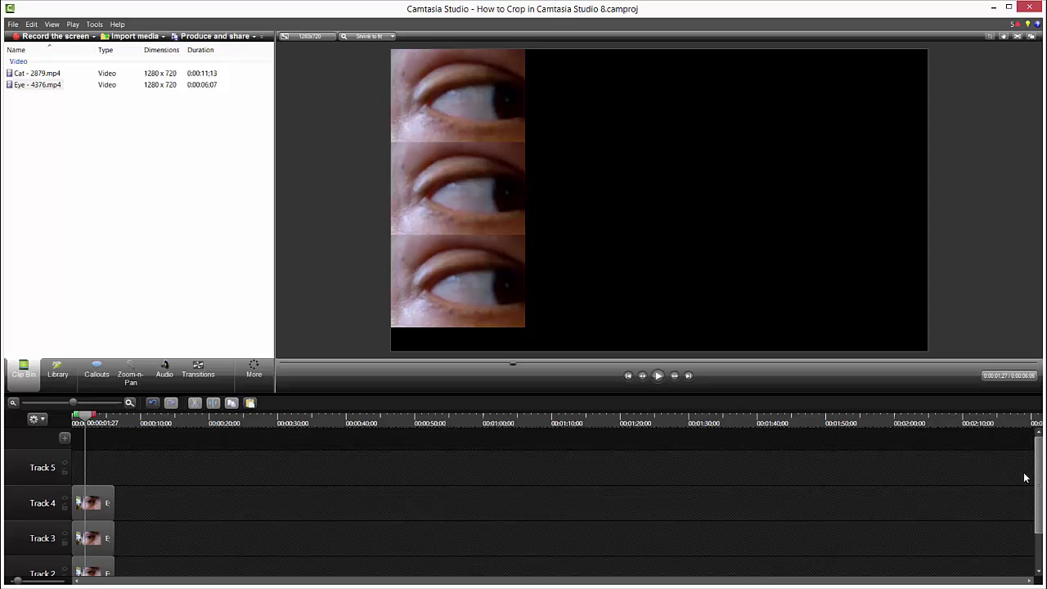
pyautogui.scroll(-1, 1028, 491)
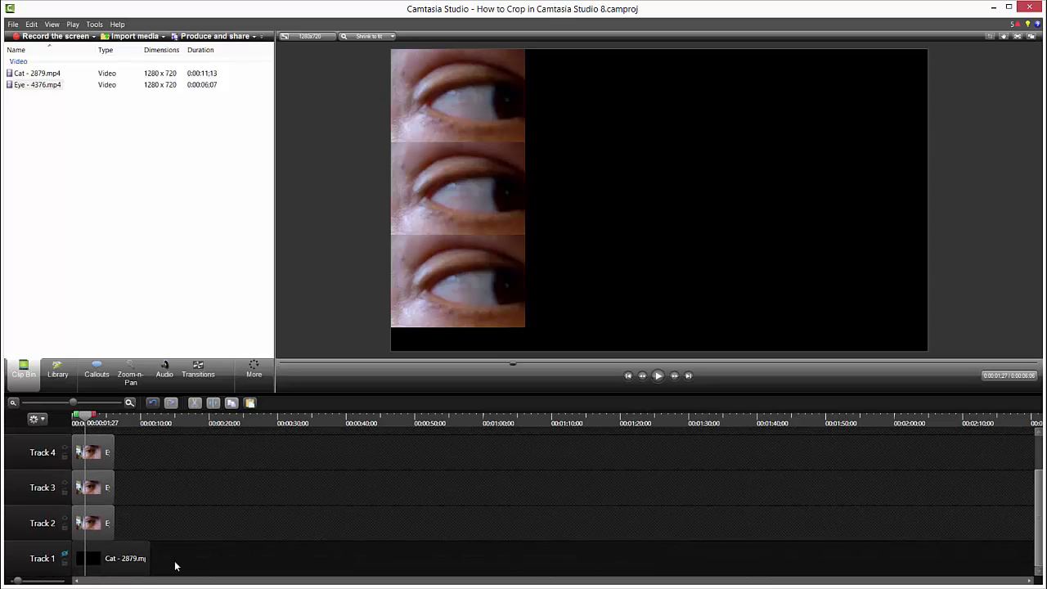
pyautogui.click(65, 558)
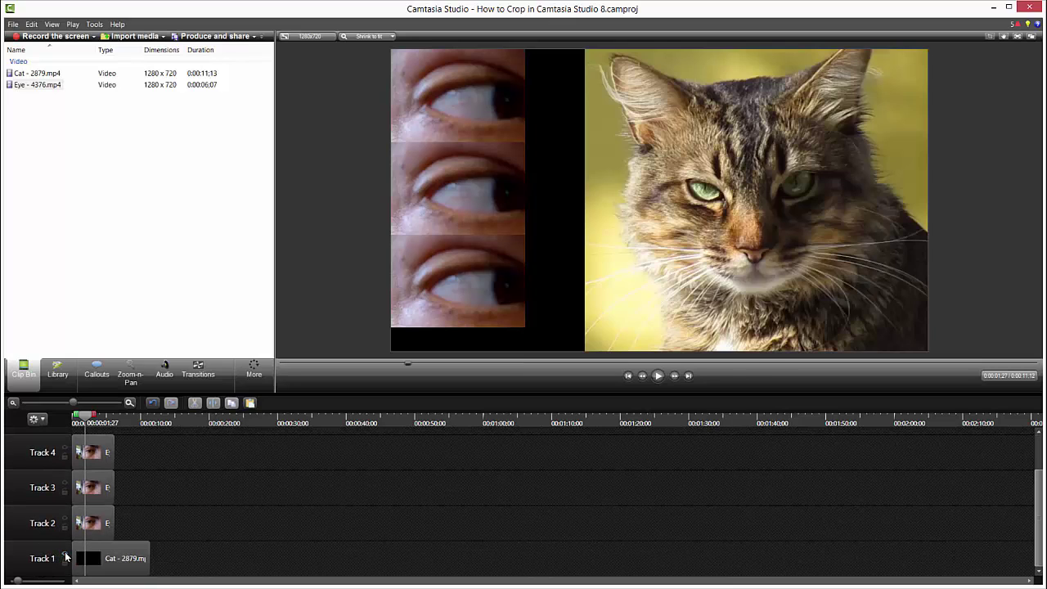
# - Drag the cat video's left crop edge flush with the eye column, then replay from the start
pyautogui.click(818, 148)
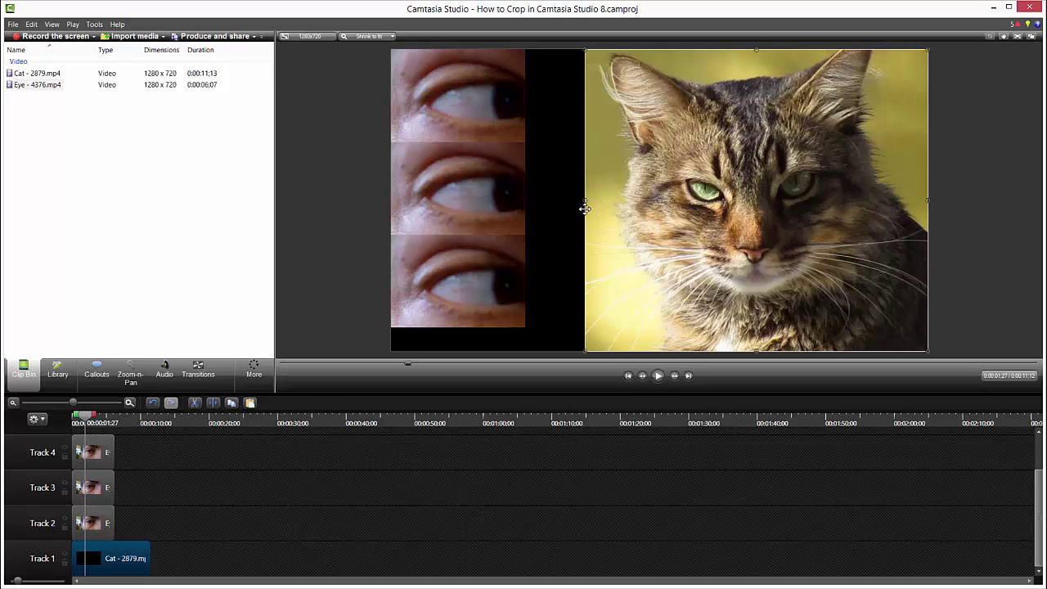
pyautogui.click(798, 188)
pyautogui.moveTo(584, 200); pyautogui.dragTo(525, 197)
pyautogui.moveTo(525, 197); pyautogui.dragTo(526, 200)
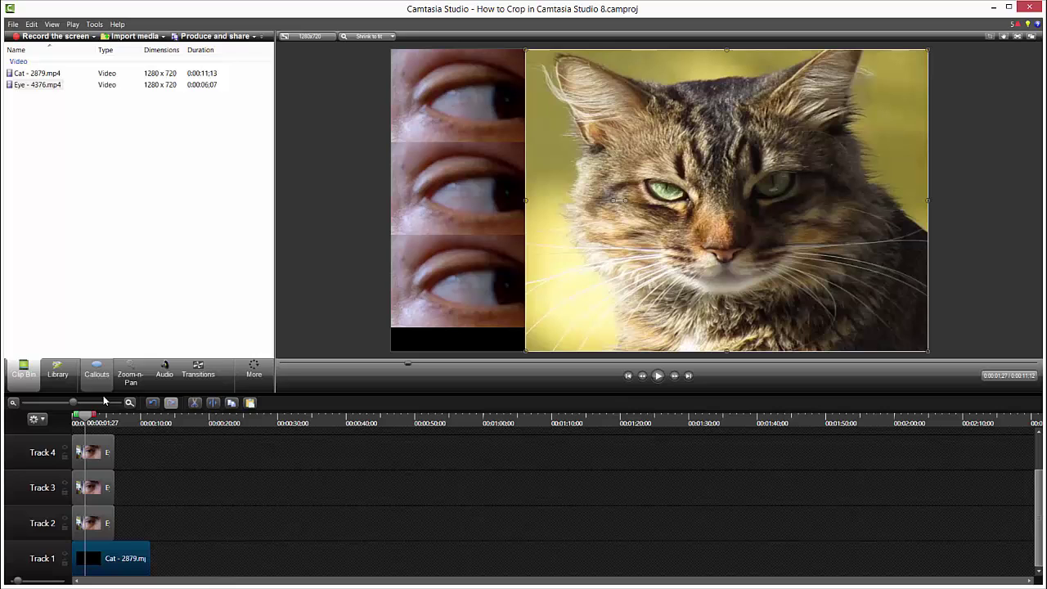
pyautogui.moveTo(101, 416); pyautogui.dragTo(78, 415)
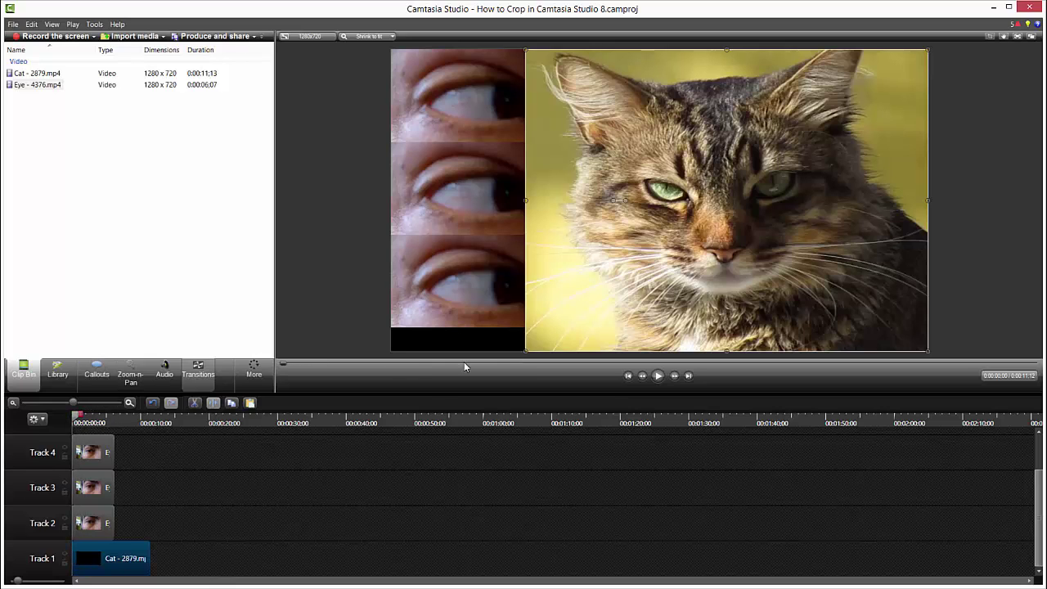
pyautogui.click(657, 375)
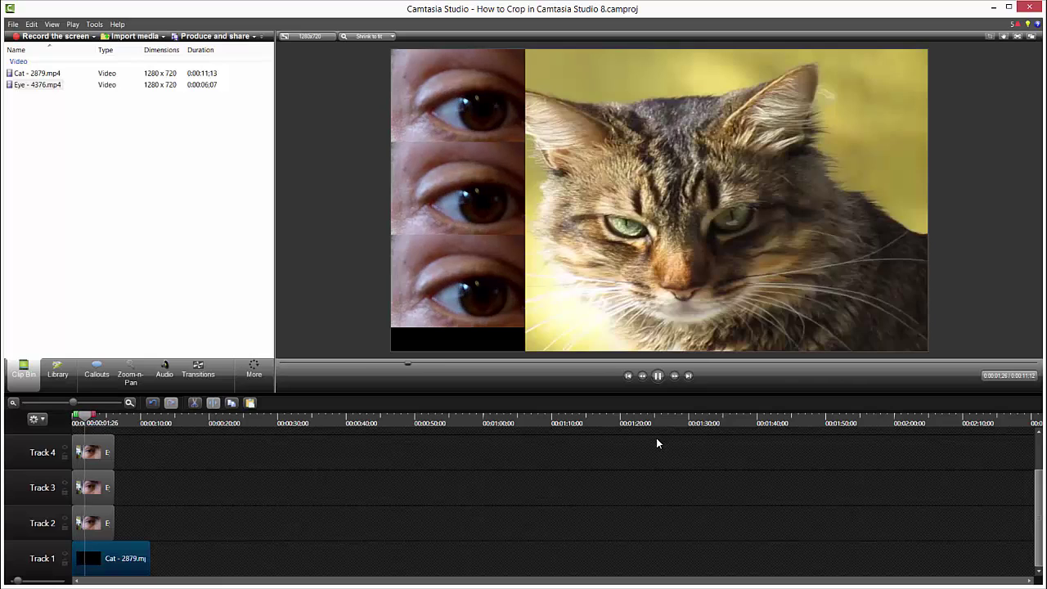
pyautogui.click(659, 376)
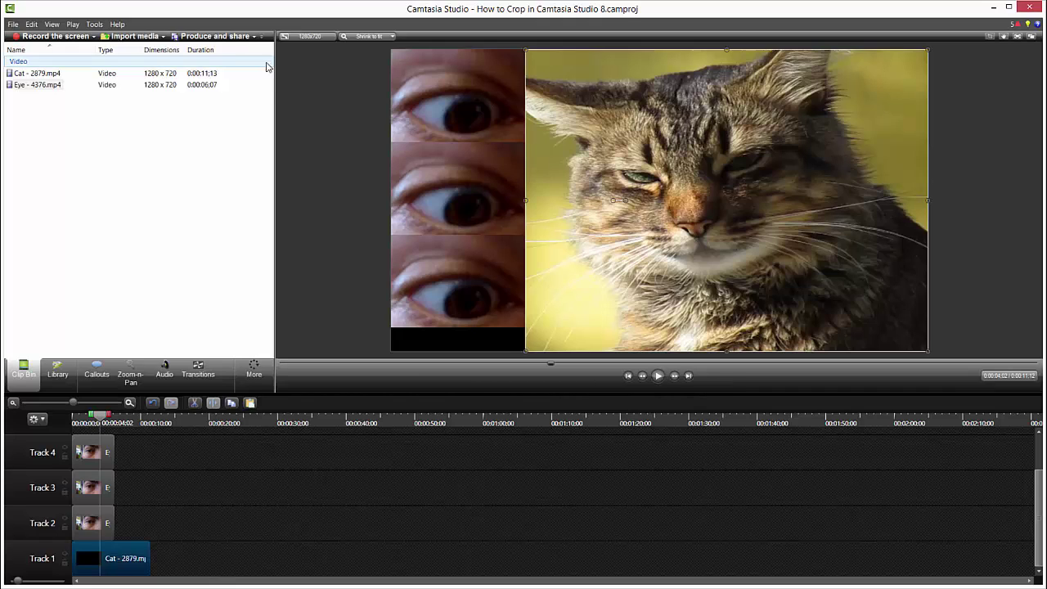
# - Launch Produce and share and select the MP4 only (up to 1080p) preset
pyautogui.click(214, 37)
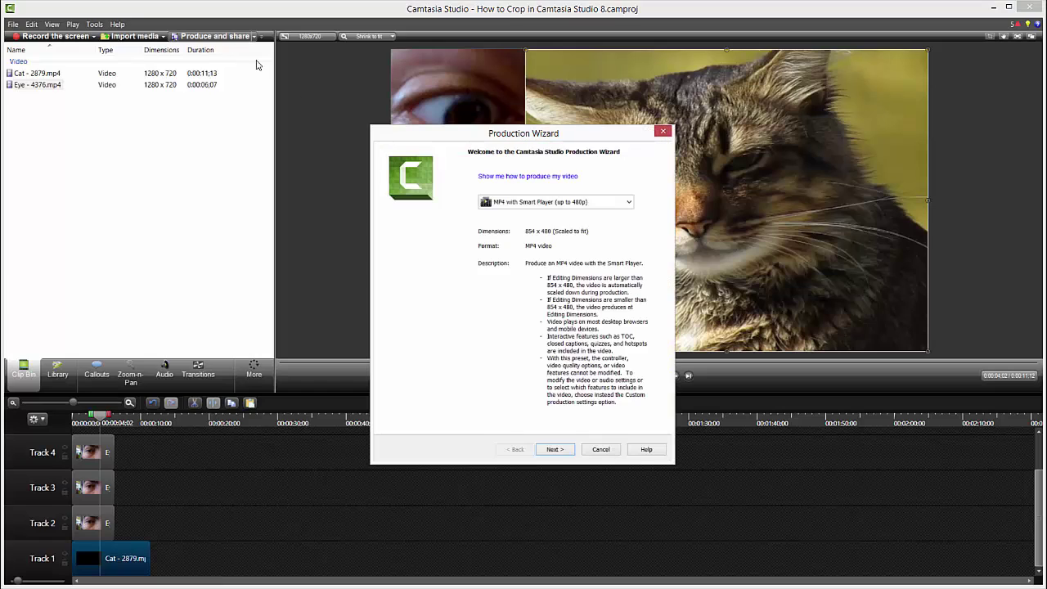
pyautogui.click(617, 204)
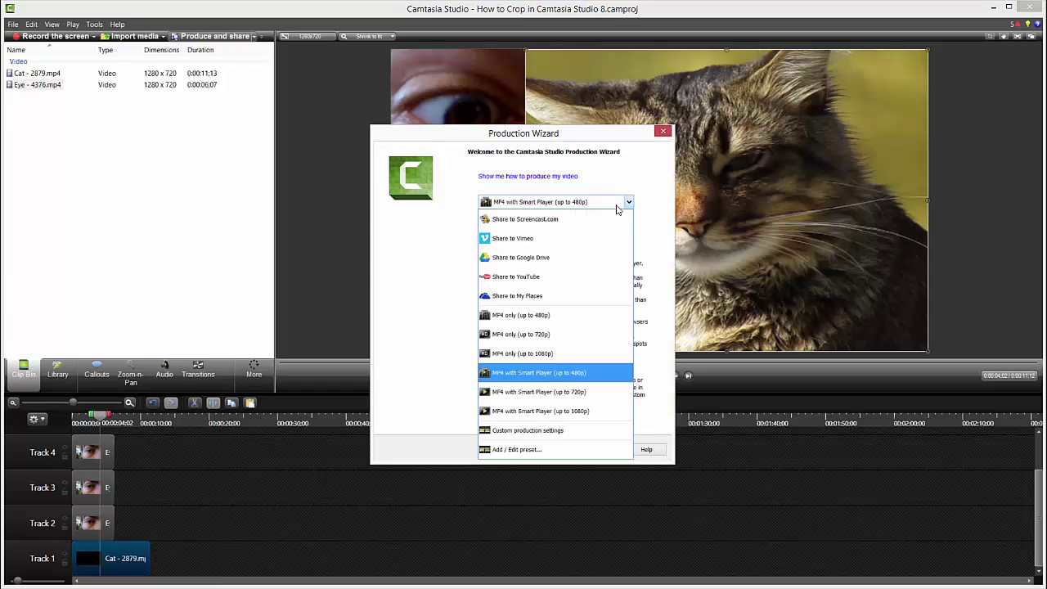
pyautogui.click(546, 358)
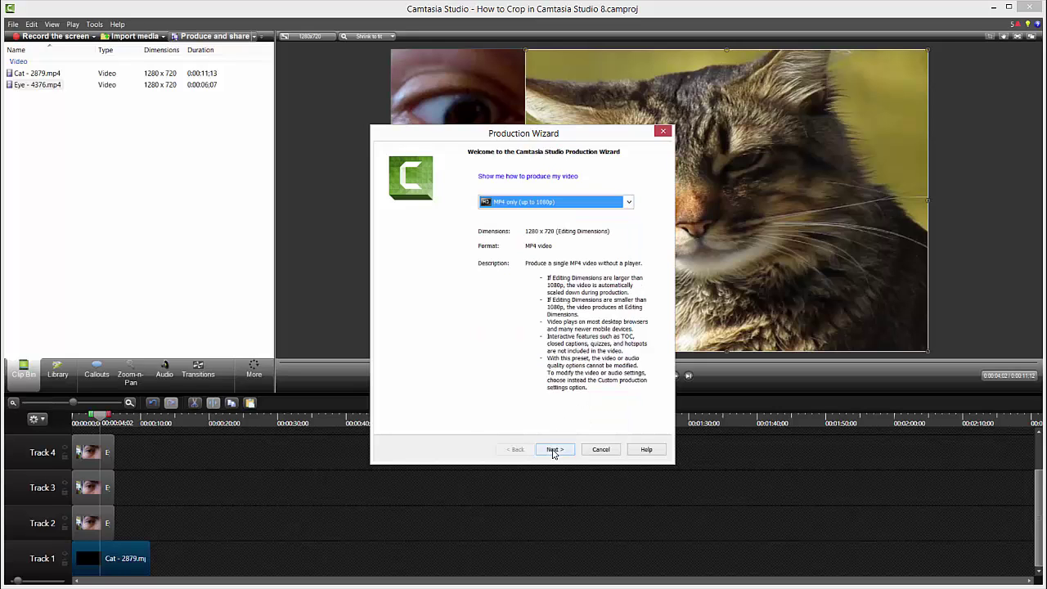